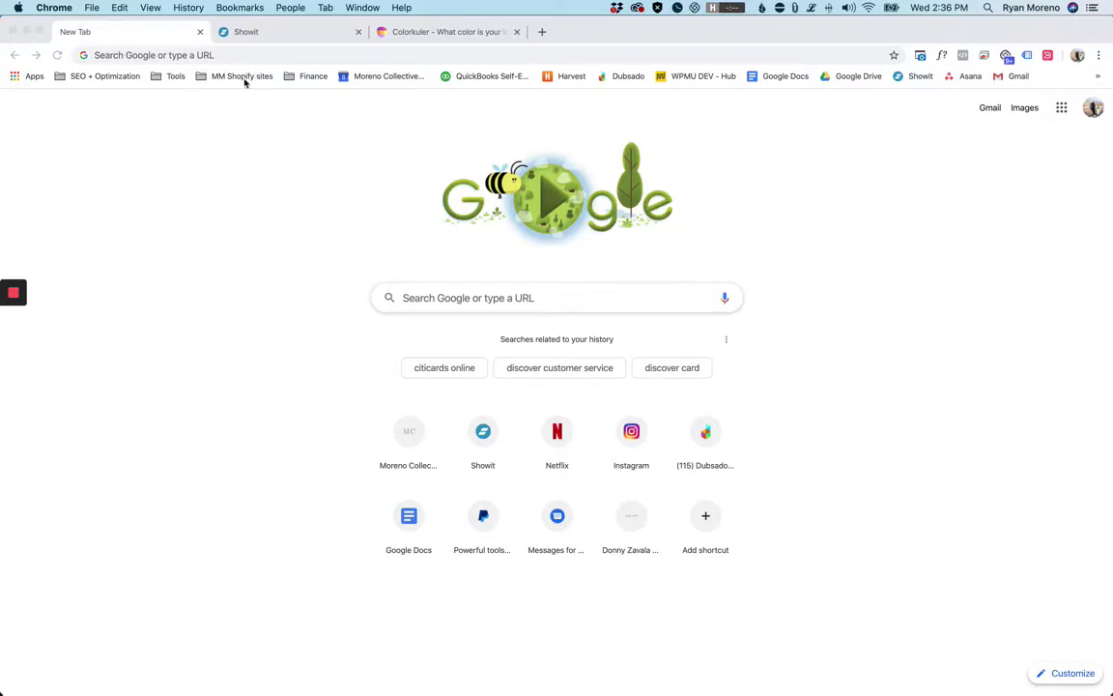
Step: Open hubspot.com/email-signature-generator and look over the available signature templates
{"action": "left_click", "coordinate": [214, 55]}
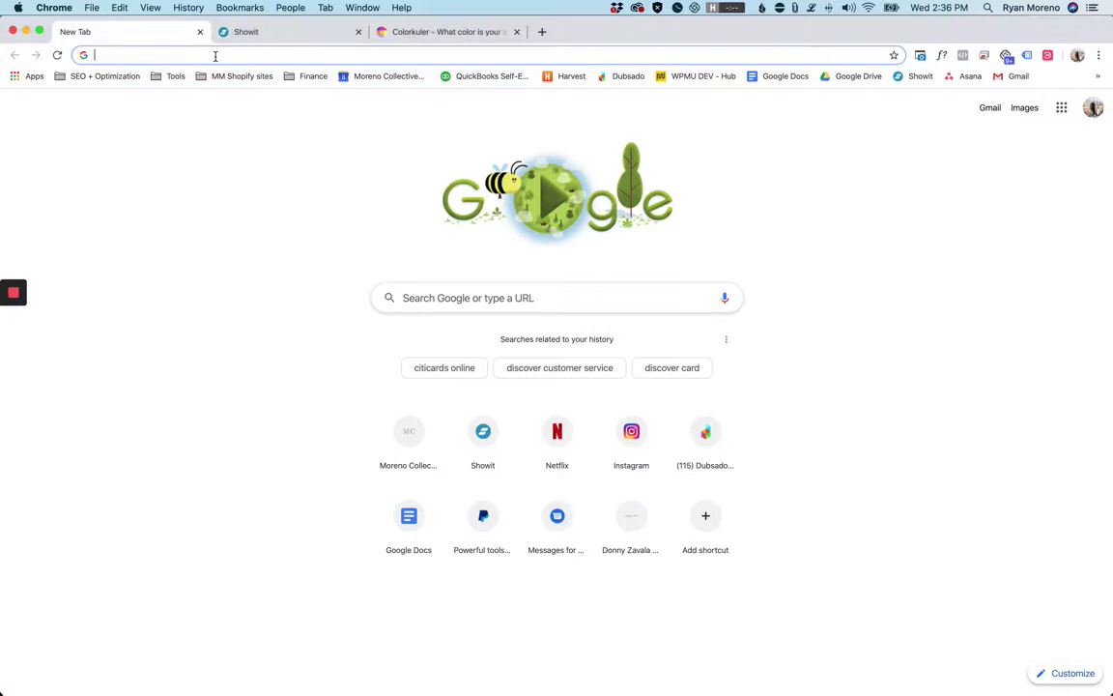
{"action": "type", "text": "hubspot.com/email-signature-generator"}
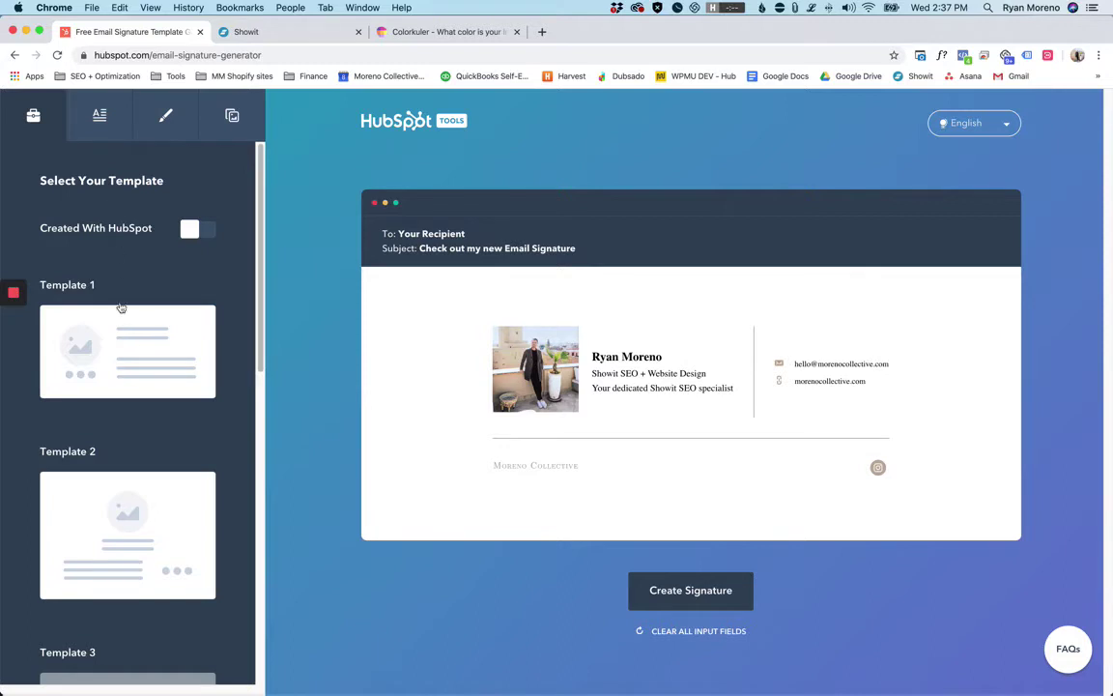
{"action": "scroll", "coordinate": [106, 484], "scroll_direction": "down", "scroll_amount": 3}
{"action": "scroll", "coordinate": [149, 377], "scroll_direction": "up", "scroll_amount": 3}
Step: Review the signature details from the name fields through job title and department, checking the department text against the preview
{"action": "left_click", "coordinate": [106, 119]}
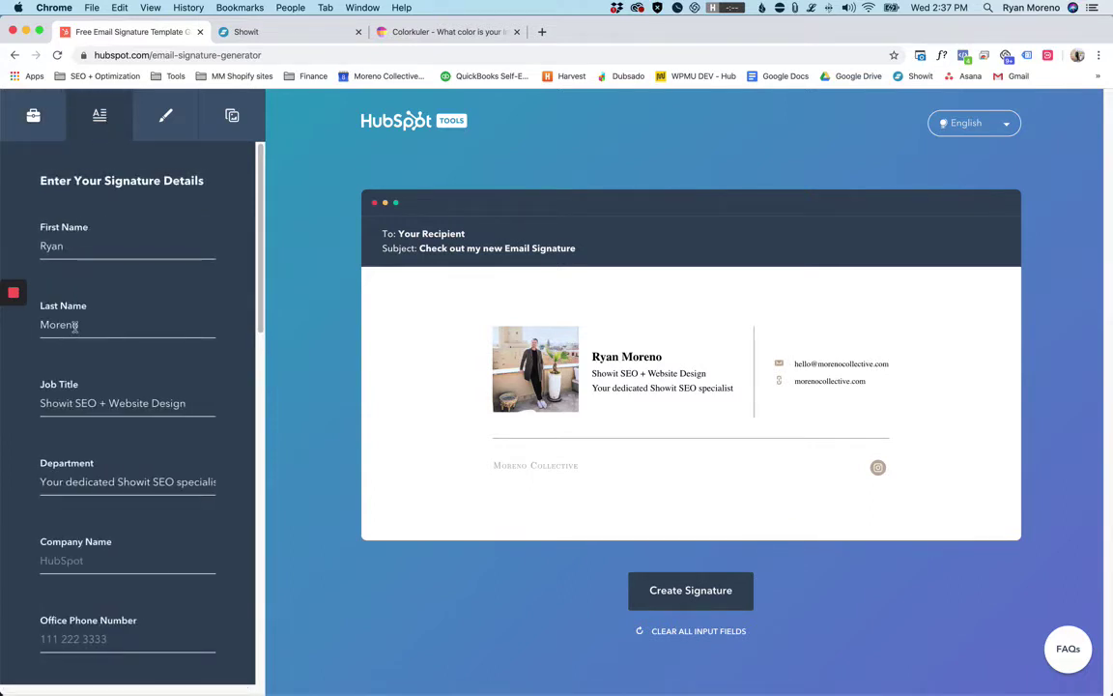
{"action": "scroll", "coordinate": [125, 348], "scroll_direction": "down", "scroll_amount": 3}
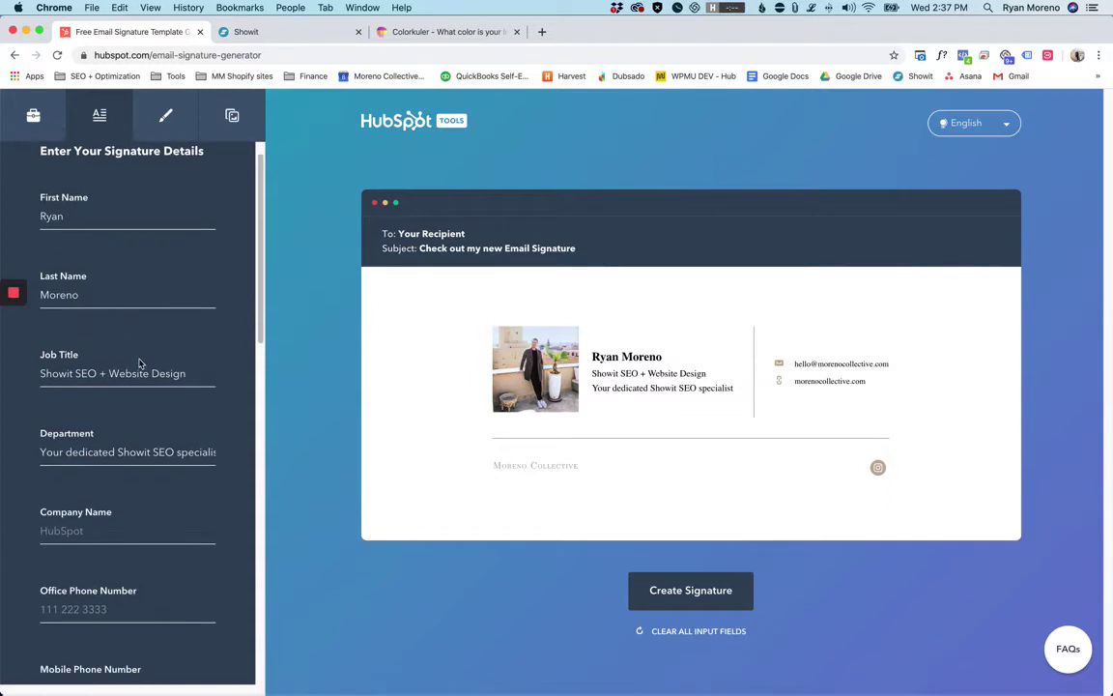
{"action": "scroll", "coordinate": [135, 365], "scroll_direction": "down", "scroll_amount": 1}
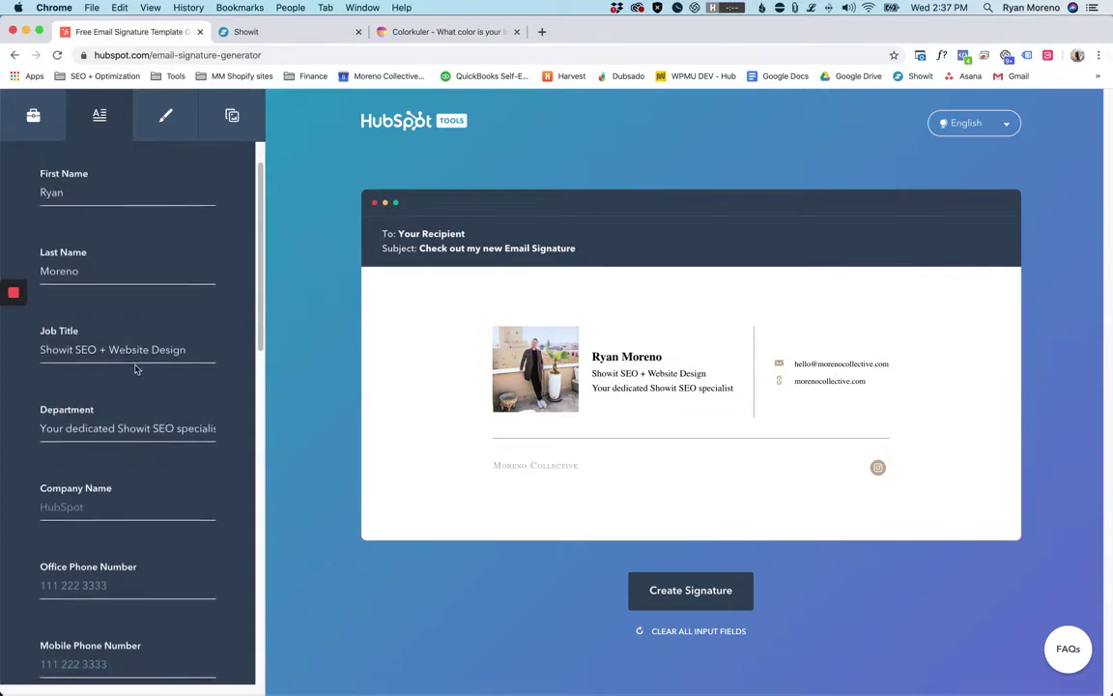
{"action": "triple_click", "coordinate": [91, 415]}
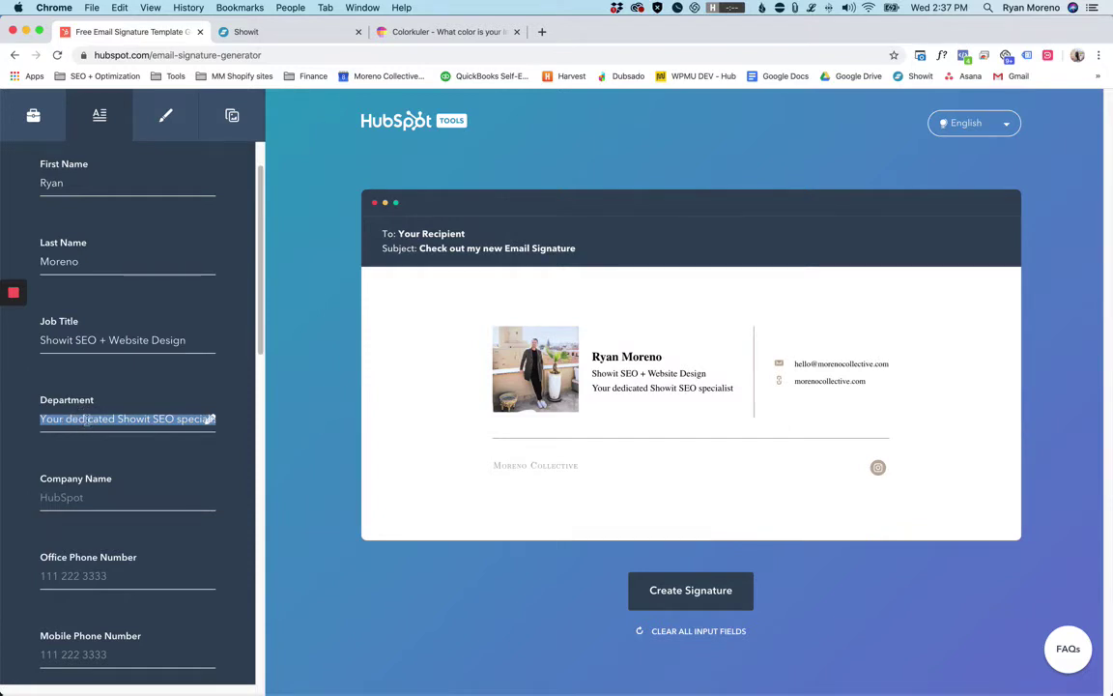
{"action": "left_click", "coordinate": [211, 418]}
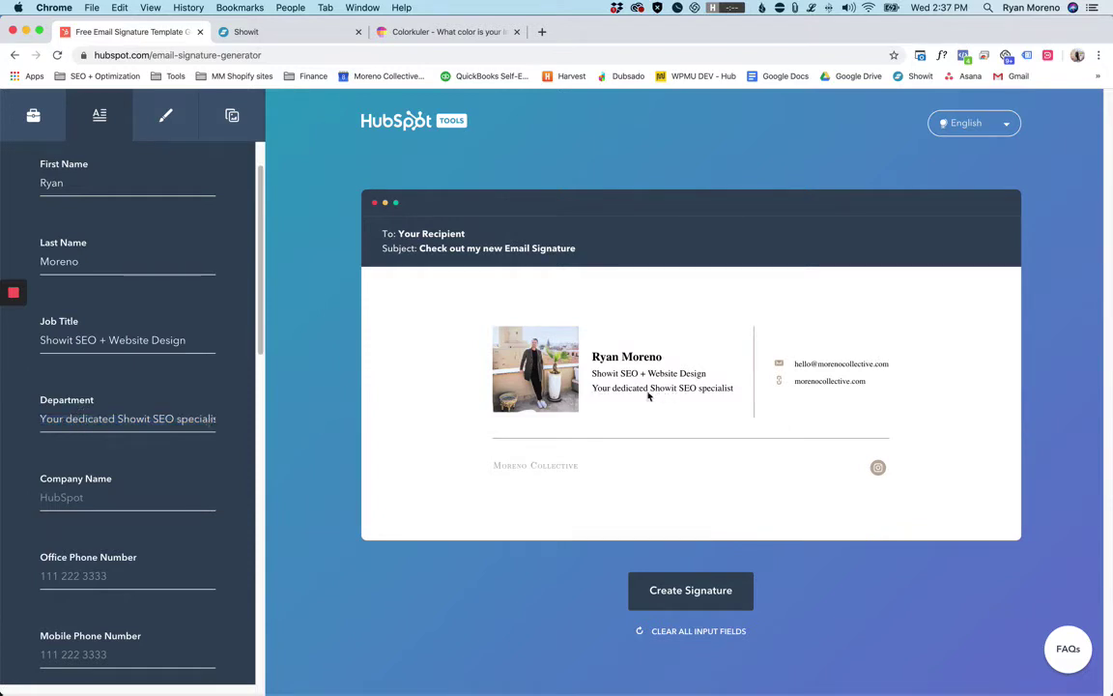
{"action": "scroll", "coordinate": [153, 330], "scroll_direction": "up", "scroll_amount": 2}
Step: View the signature's color and font settings, and extract the prefilled Instagram account's color palette in Colorkuler
{"action": "left_click", "coordinate": [166, 117]}
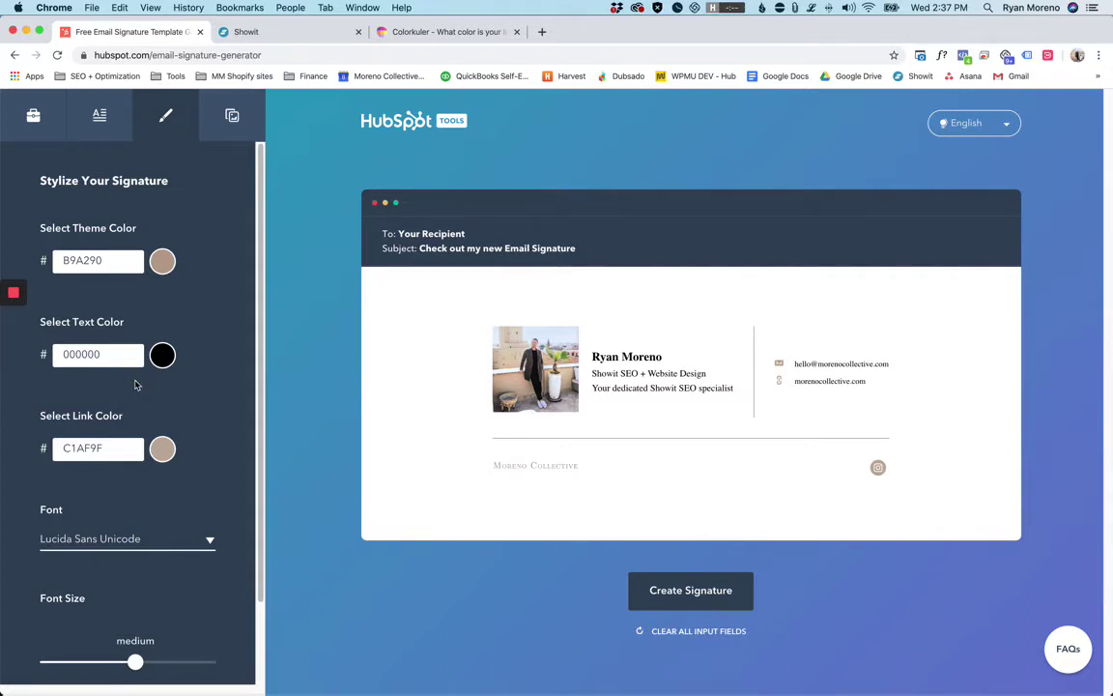
{"action": "left_click", "coordinate": [425, 33]}
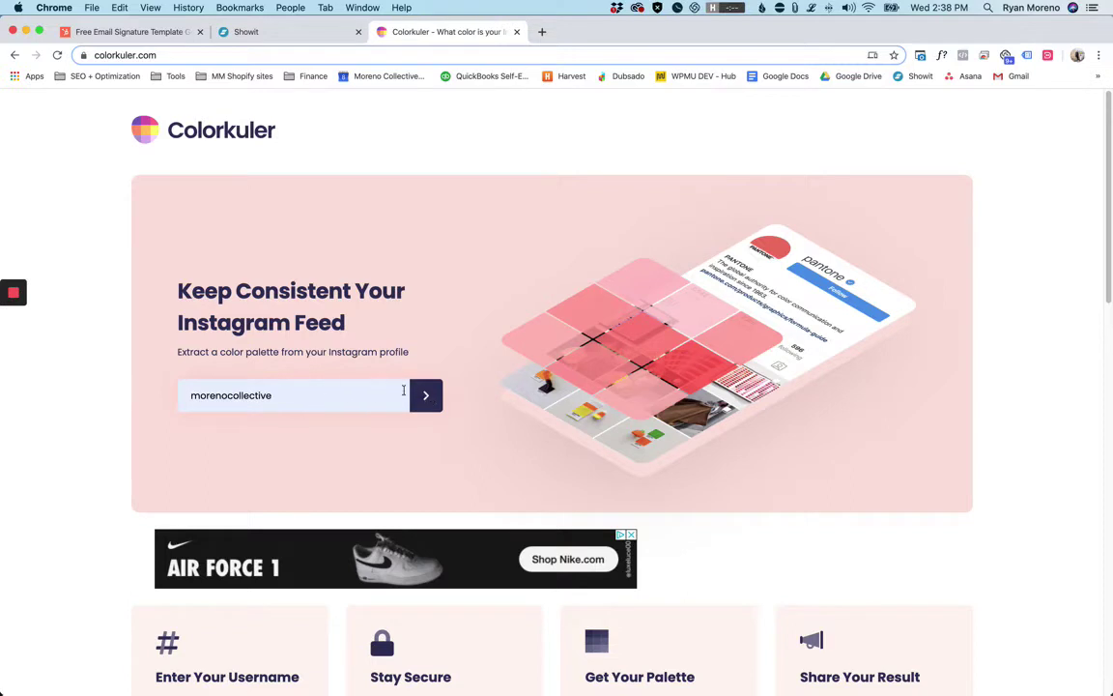
{"action": "key", "text": "Return"}
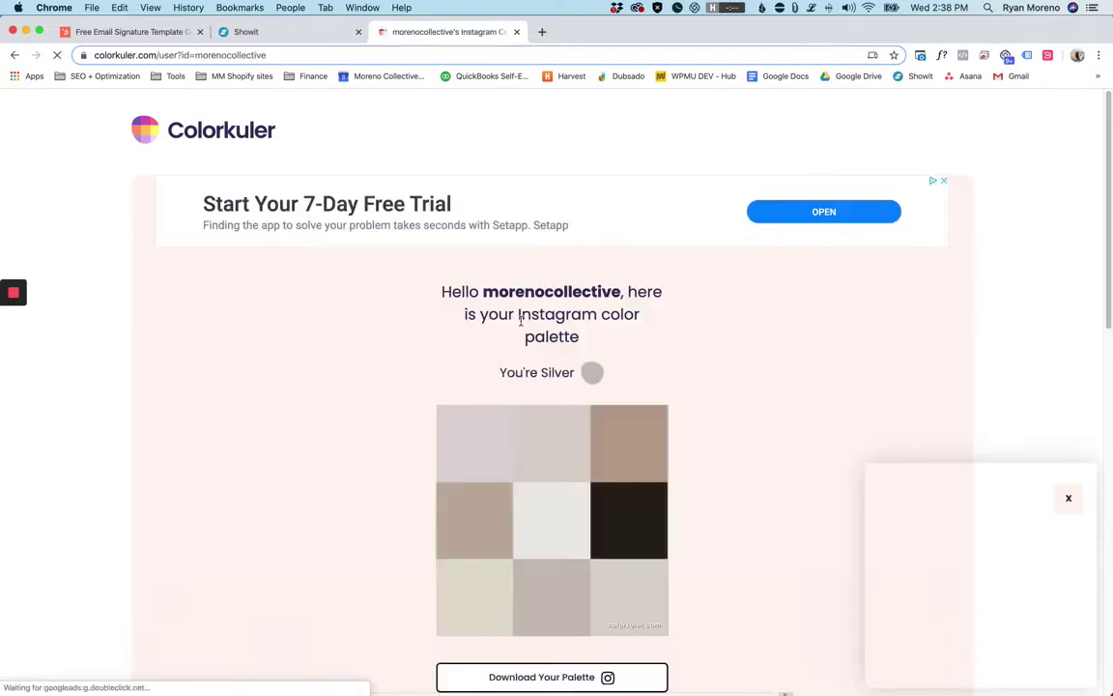
{"action": "scroll", "coordinate": [520, 321], "scroll_direction": "down", "scroll_amount": 2}
{"action": "scroll", "coordinate": [619, 338], "scroll_direction": "up", "scroll_amount": 1}
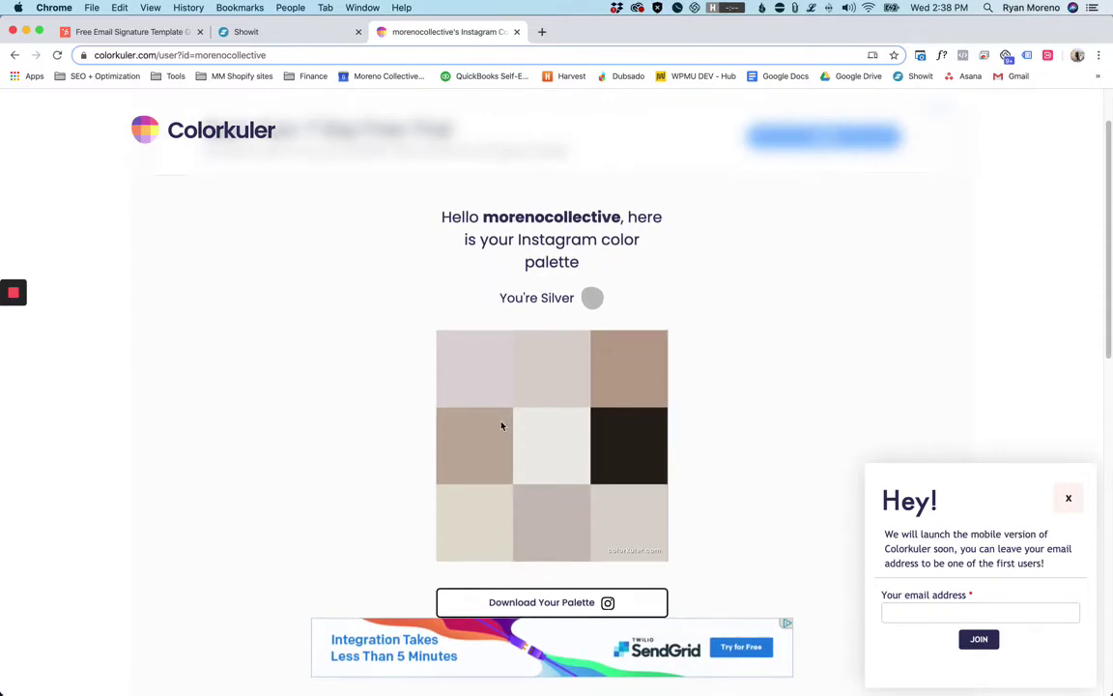
Step: Return to the email signature generator and open its custom signature image settings
{"action": "left_click", "coordinate": [281, 32]}
{"action": "left_click", "coordinate": [131, 29]}
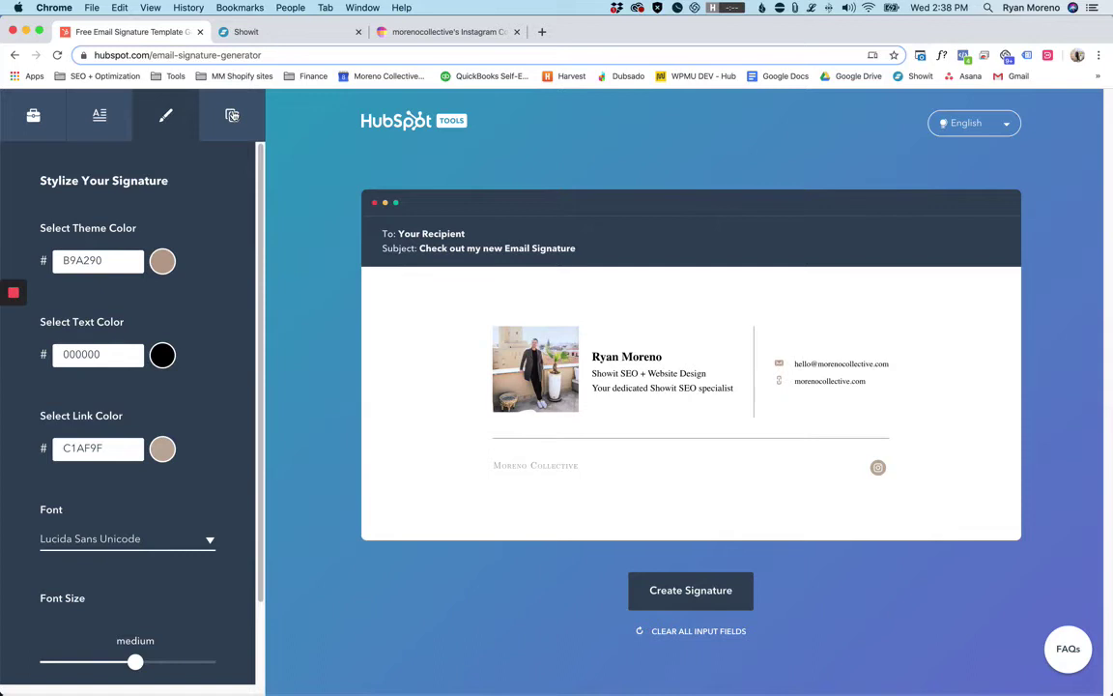
{"action": "left_click", "coordinate": [210, 105]}
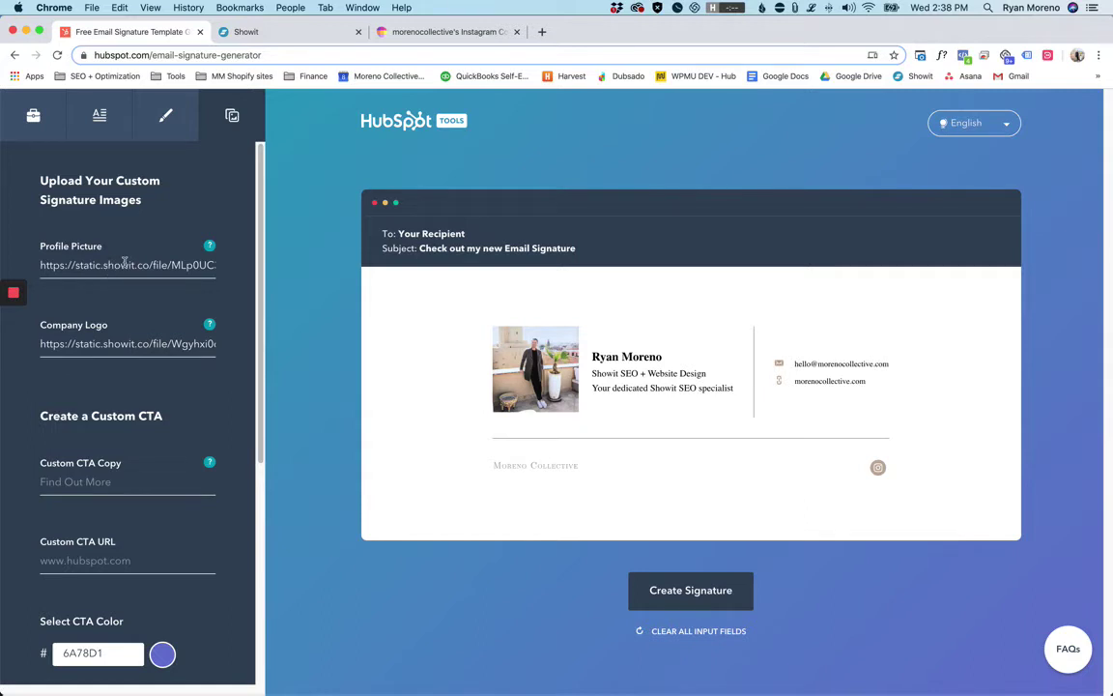
Step: Switch to Showit, copy the link of bio-pic-signature.jpg and open that link in a new browser tab
{"action": "left_click", "coordinate": [236, 33]}
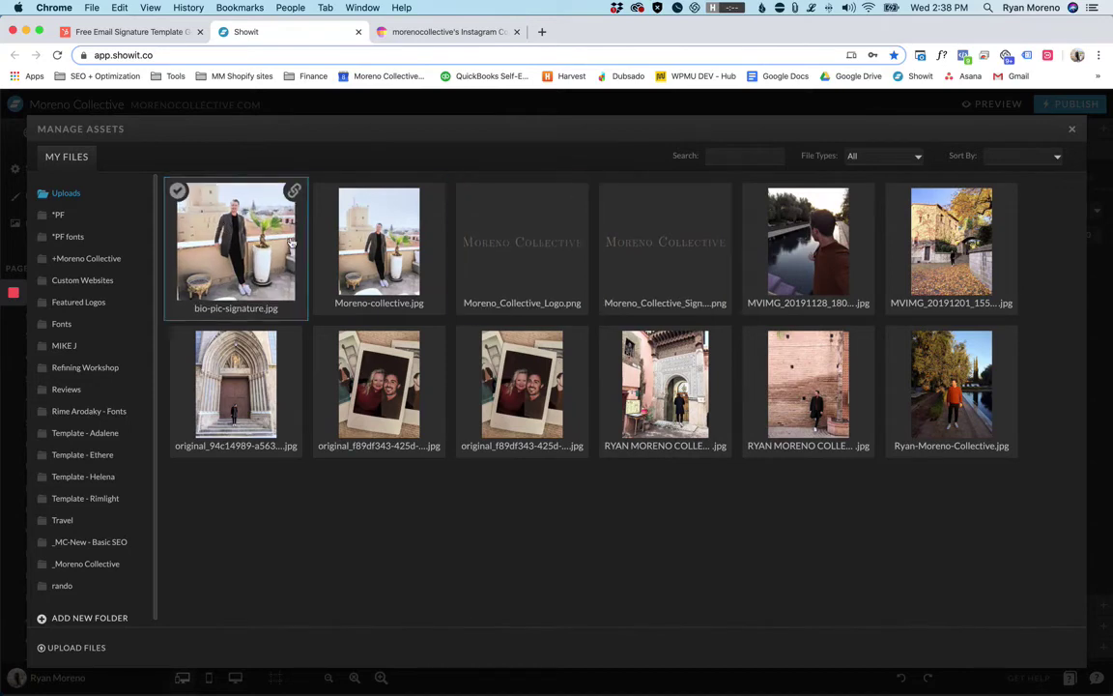
{"action": "left_click", "coordinate": [250, 218]}
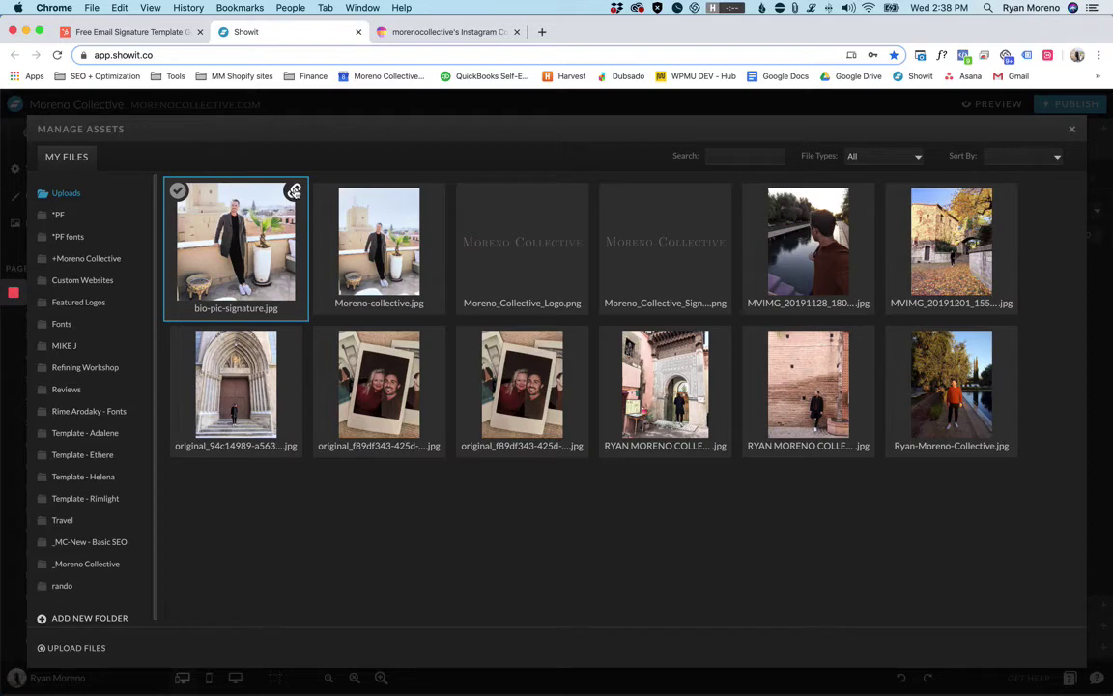
{"action": "left_click", "coordinate": [294, 191]}
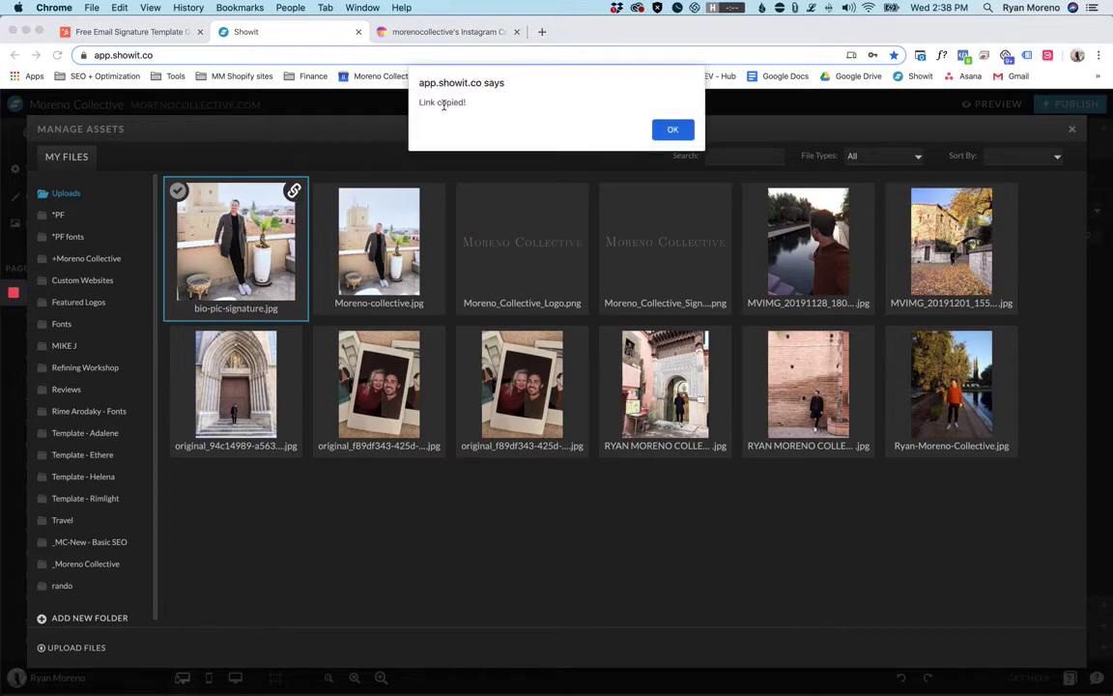
{"action": "left_click", "coordinate": [541, 32]}
{"action": "type", "text": "https://static.showit.co/file/MLp0UC3KTBef6AxZffTlsQ/65423/bio-pic-signature.jpg"}
{"action": "left_click", "coordinate": [671, 130]}
{"action": "mouse_move", "coordinate": [292, 192]}
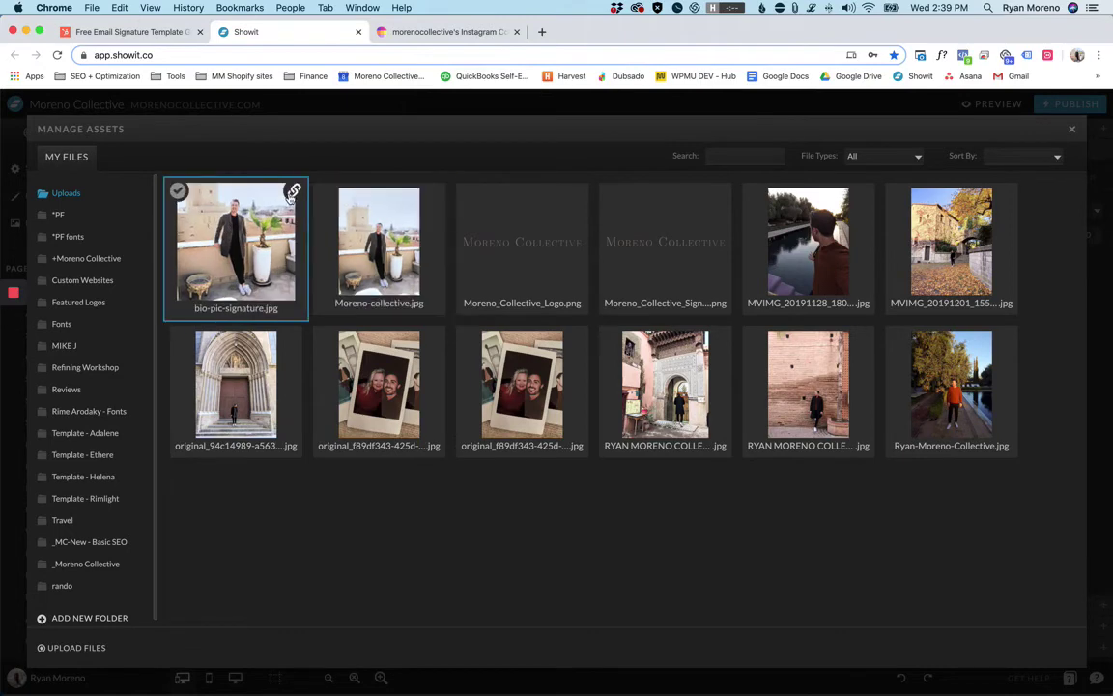
Step: Compare the generator's Profile Picture and Company Logo links with the Moreno_Collective_Logo.png asset in Showit
{"action": "left_click", "coordinate": [155, 31]}
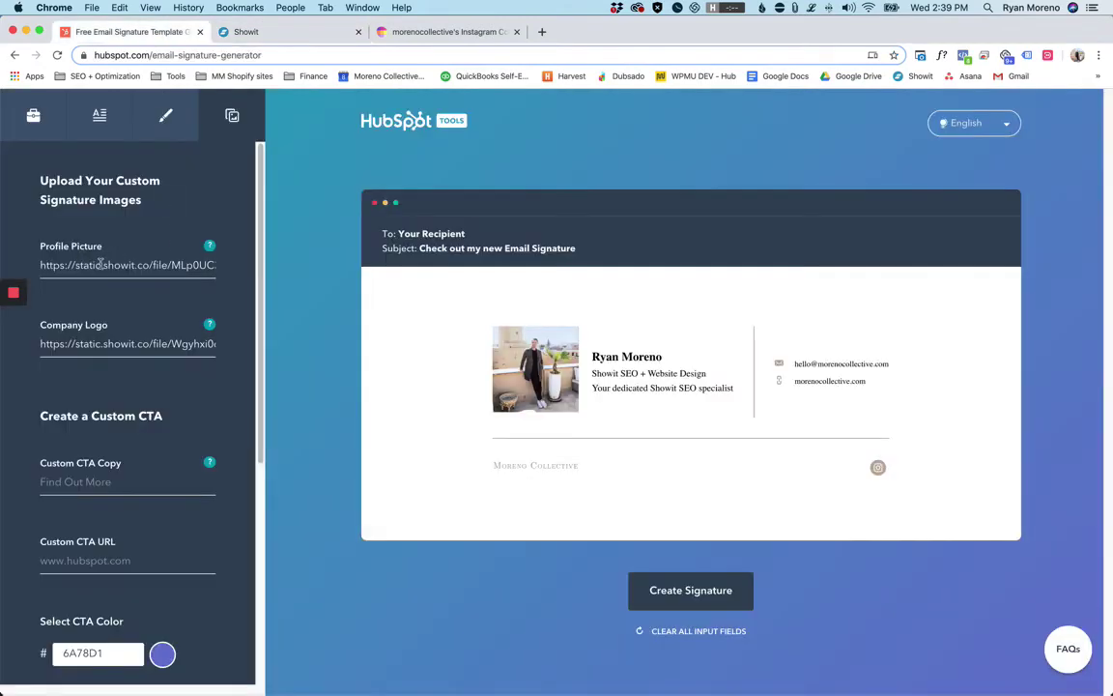
{"action": "left_click", "coordinate": [275, 30]}
{"action": "mouse_move", "coordinate": [520, 240]}
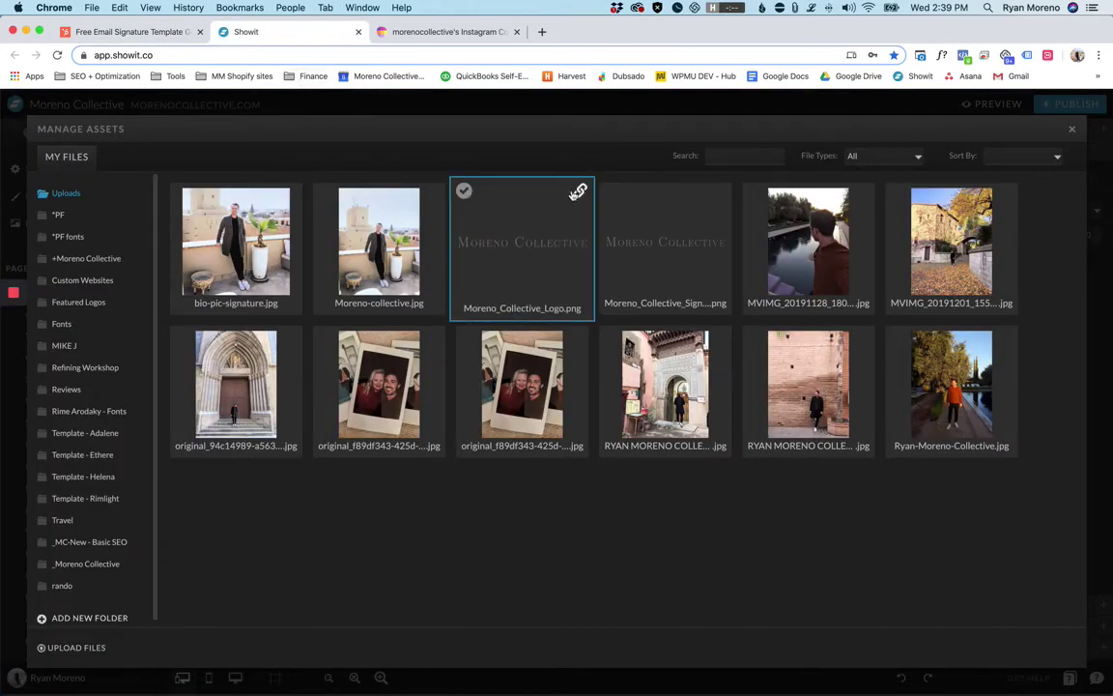
{"action": "left_click", "coordinate": [154, 32]}
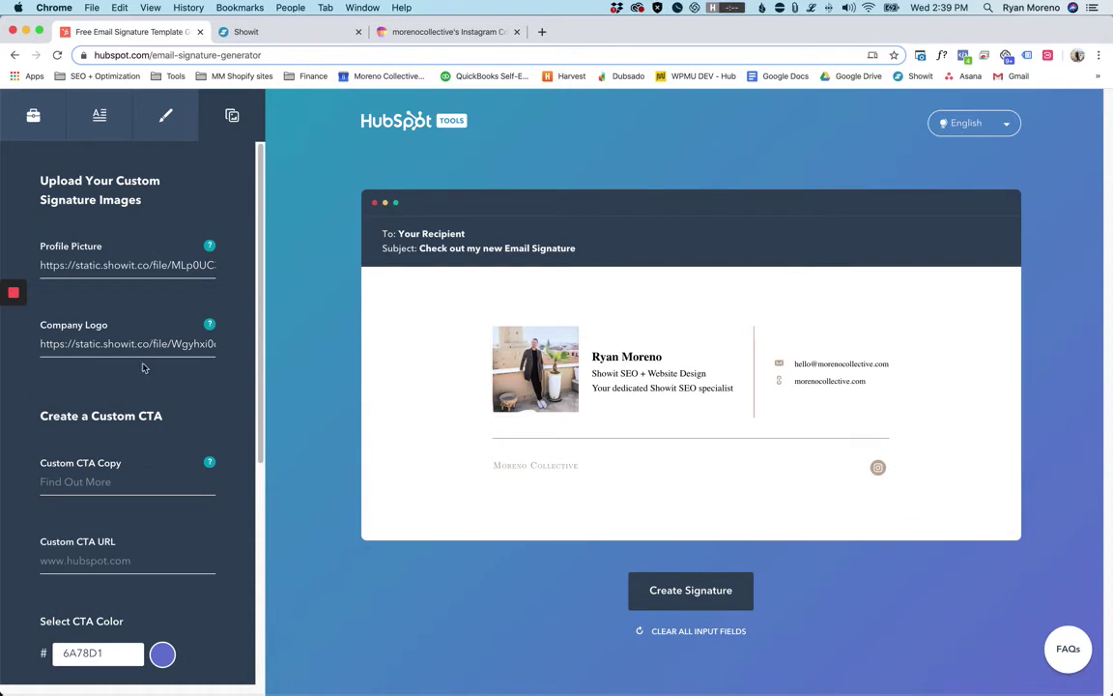
Step: Preview the Created With HubSpot branding in the template settings by enabling it, and leave it disabled
{"action": "left_click", "coordinate": [29, 110]}
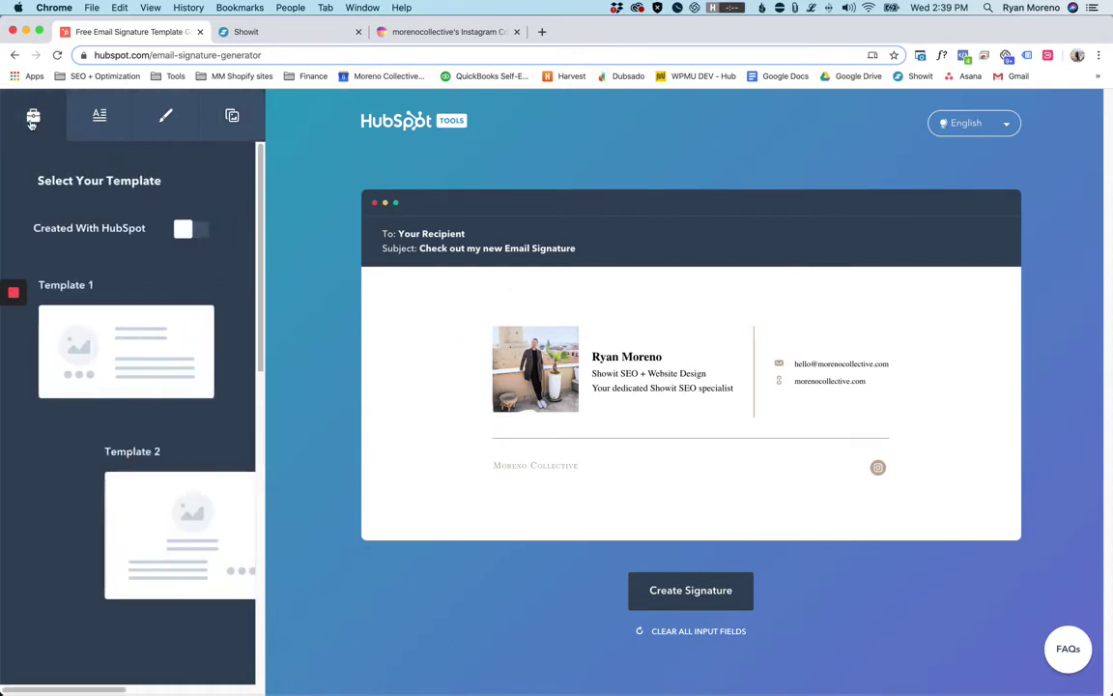
{"action": "left_click", "coordinate": [184, 232]}
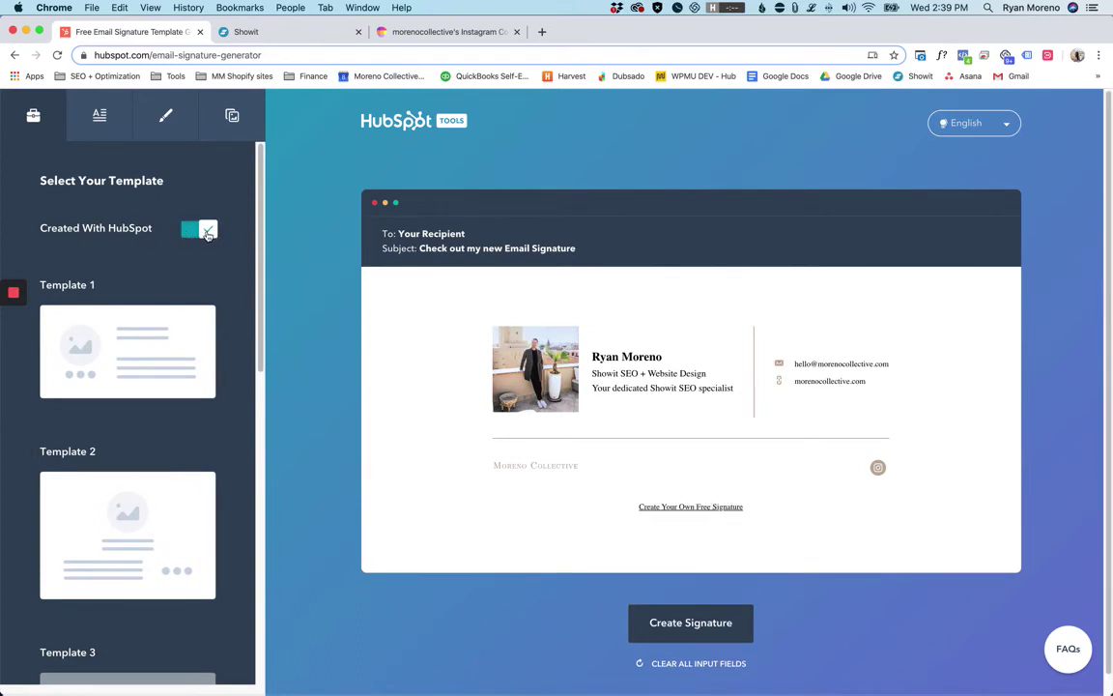
{"action": "left_click", "coordinate": [207, 235]}
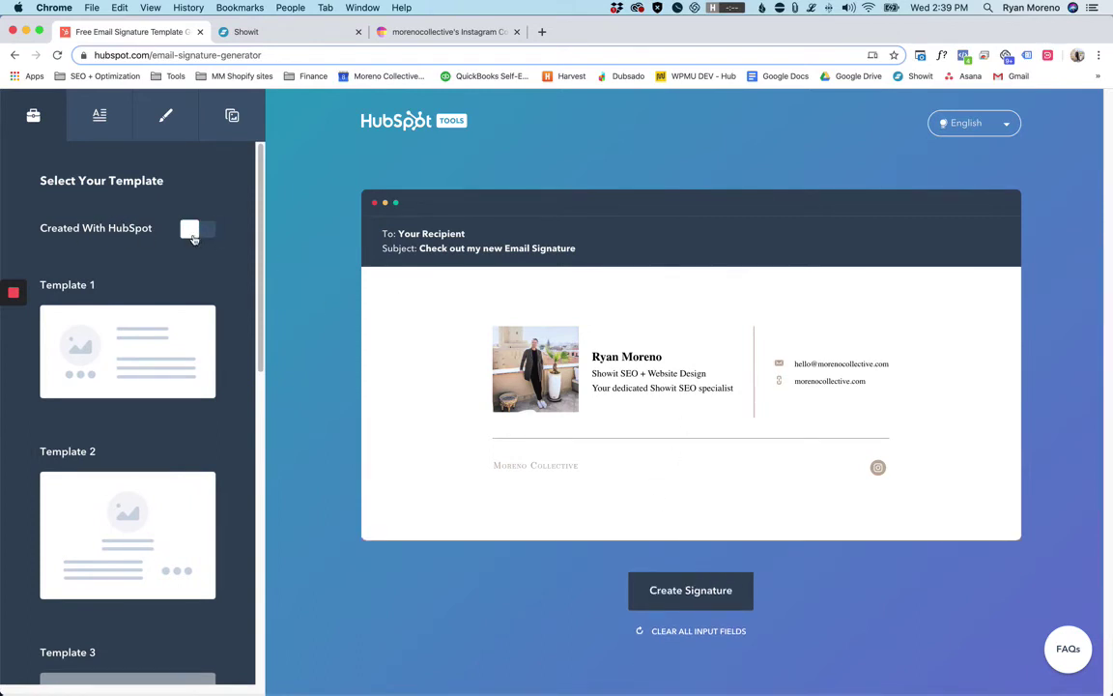
{"action": "left_click", "coordinate": [189, 232]}
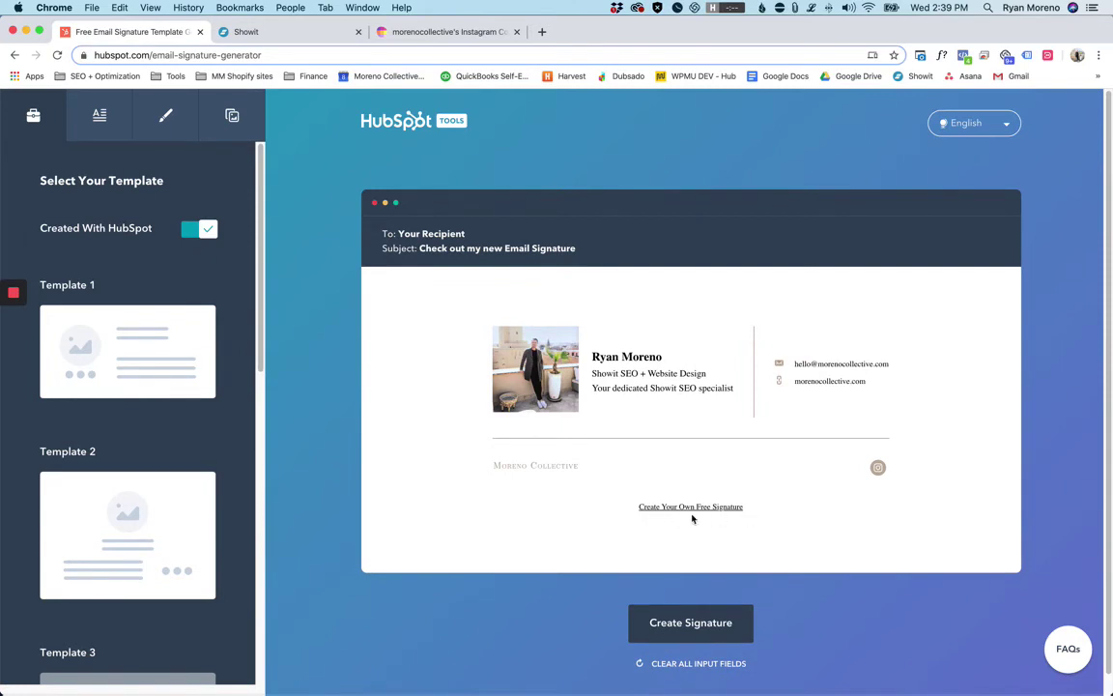
{"action": "left_click", "coordinate": [193, 235]}
Step: Preview the signature with Template 1, Template 2 and Template 3 in turn
{"action": "scroll", "coordinate": [163, 261], "scroll_direction": "down", "scroll_amount": 1}
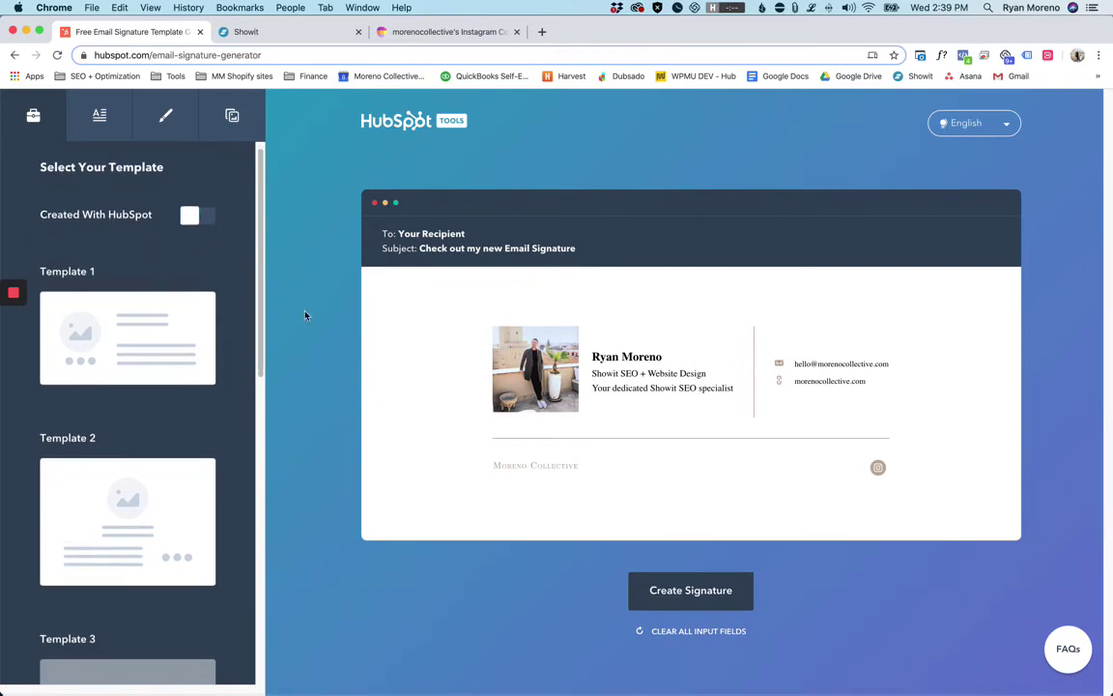
{"action": "scroll", "coordinate": [153, 286], "scroll_direction": "down", "scroll_amount": 3}
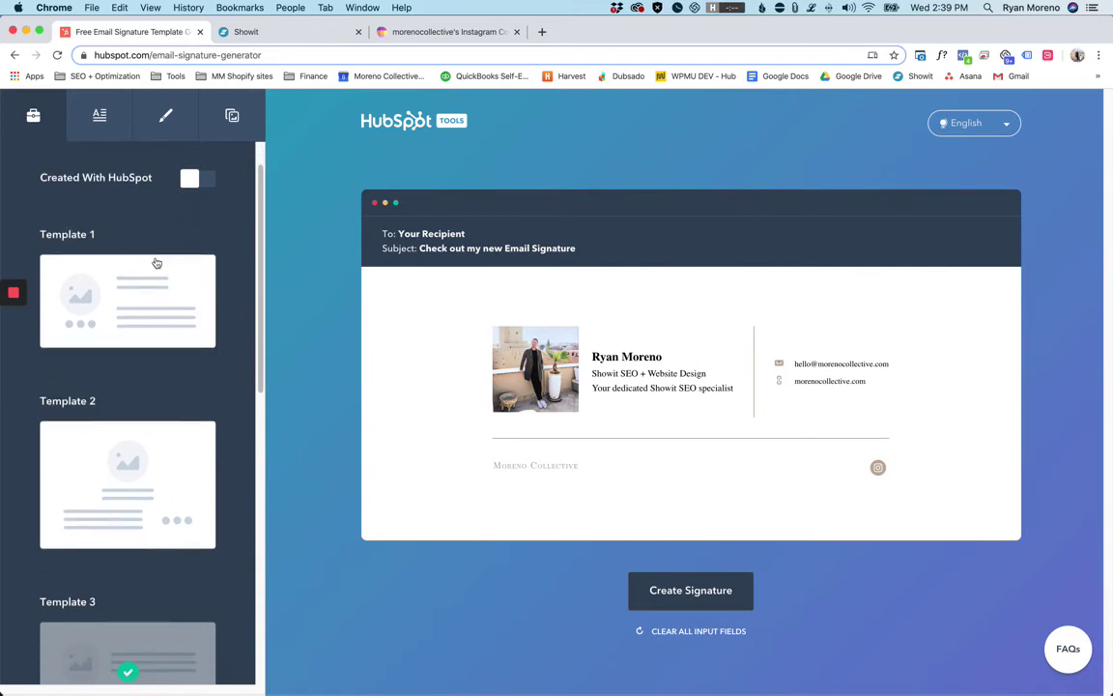
{"action": "left_click", "coordinate": [140, 268]}
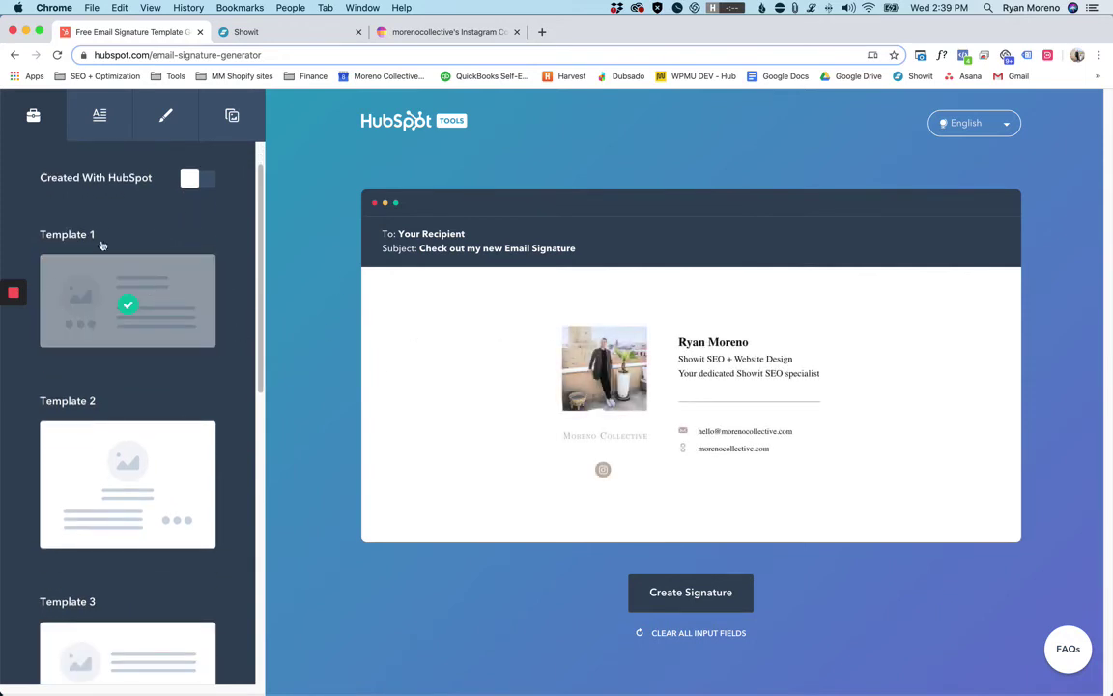
{"action": "scroll", "coordinate": [130, 294], "scroll_direction": "down", "scroll_amount": 2}
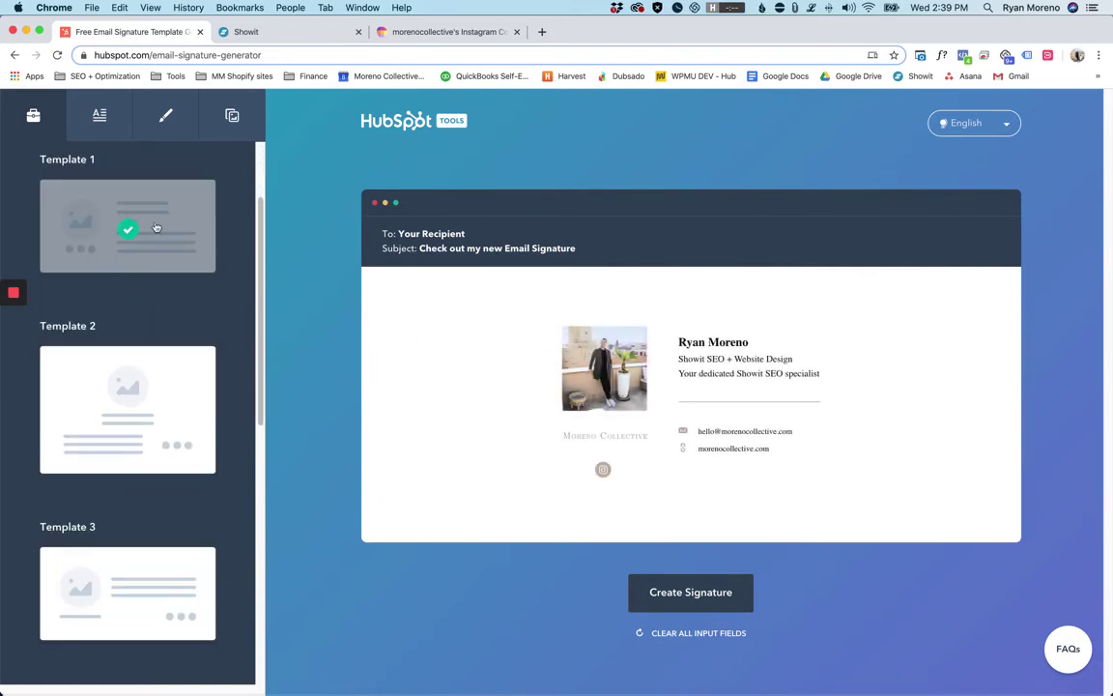
{"action": "left_click", "coordinate": [124, 407]}
{"action": "scroll", "coordinate": [143, 435], "scroll_direction": "down", "scroll_amount": 1}
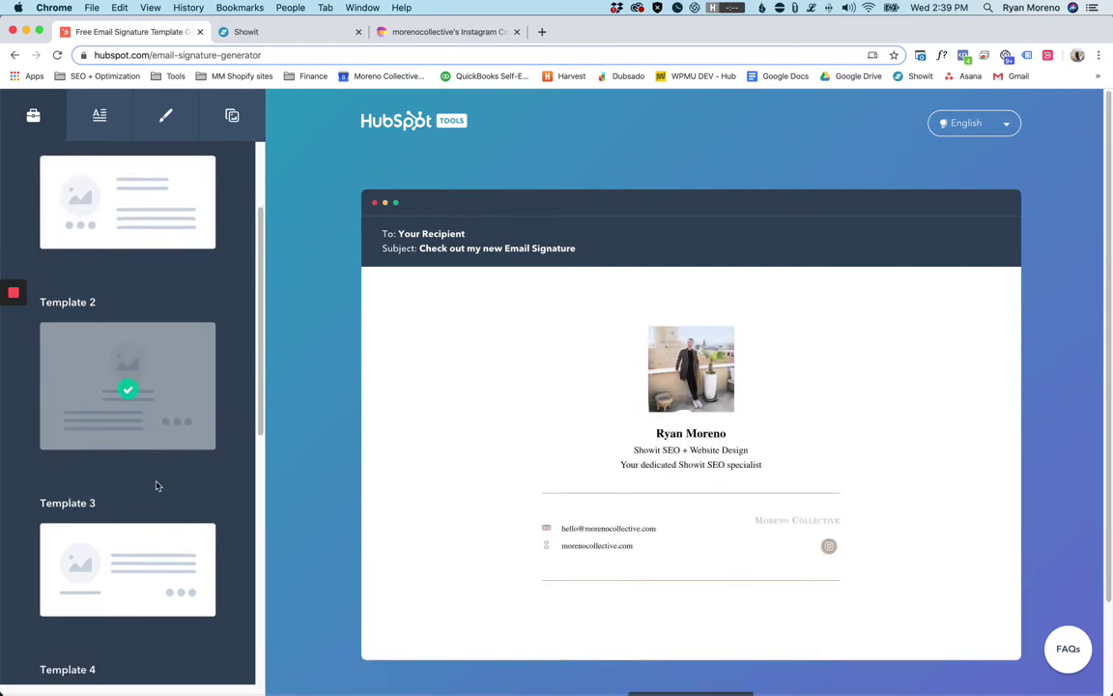
{"action": "left_click", "coordinate": [150, 546]}
{"action": "scroll", "coordinate": [157, 483], "scroll_direction": "down", "scroll_amount": 3}
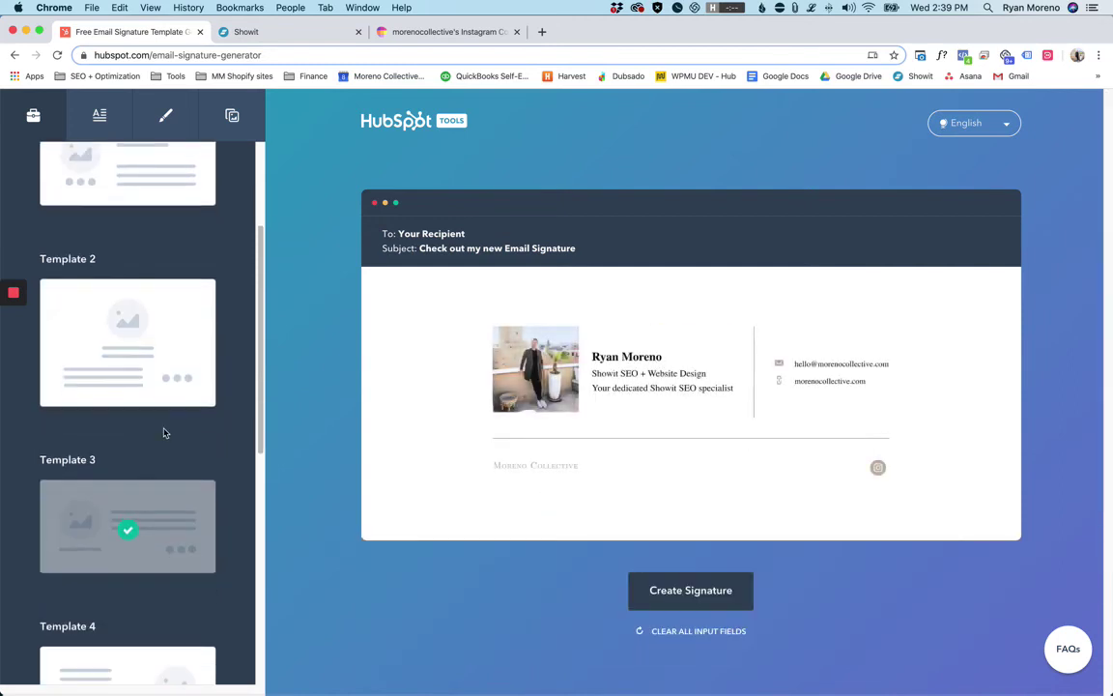
Step: Try the signature layout in Template 4 and Template 5
{"action": "scroll", "coordinate": [161, 499], "scroll_direction": "down", "scroll_amount": 2}
{"action": "left_click", "coordinate": [158, 499]}
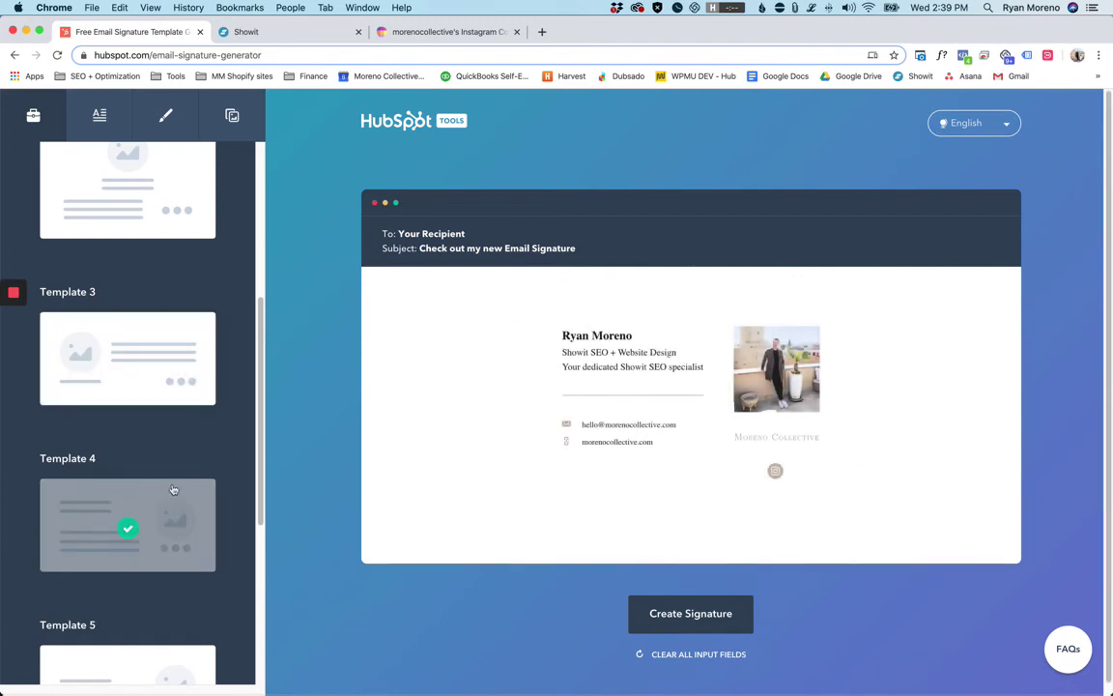
{"action": "scroll", "coordinate": [169, 491], "scroll_direction": "down", "scroll_amount": 1}
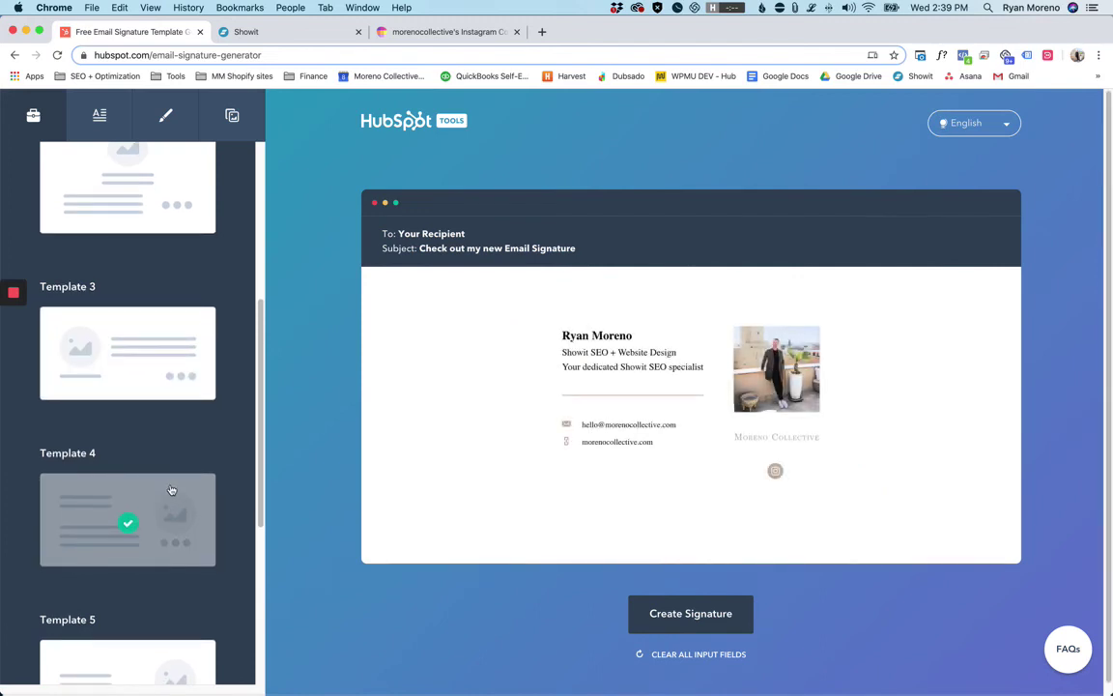
{"action": "scroll", "coordinate": [169, 499], "scroll_direction": "down", "scroll_amount": 5}
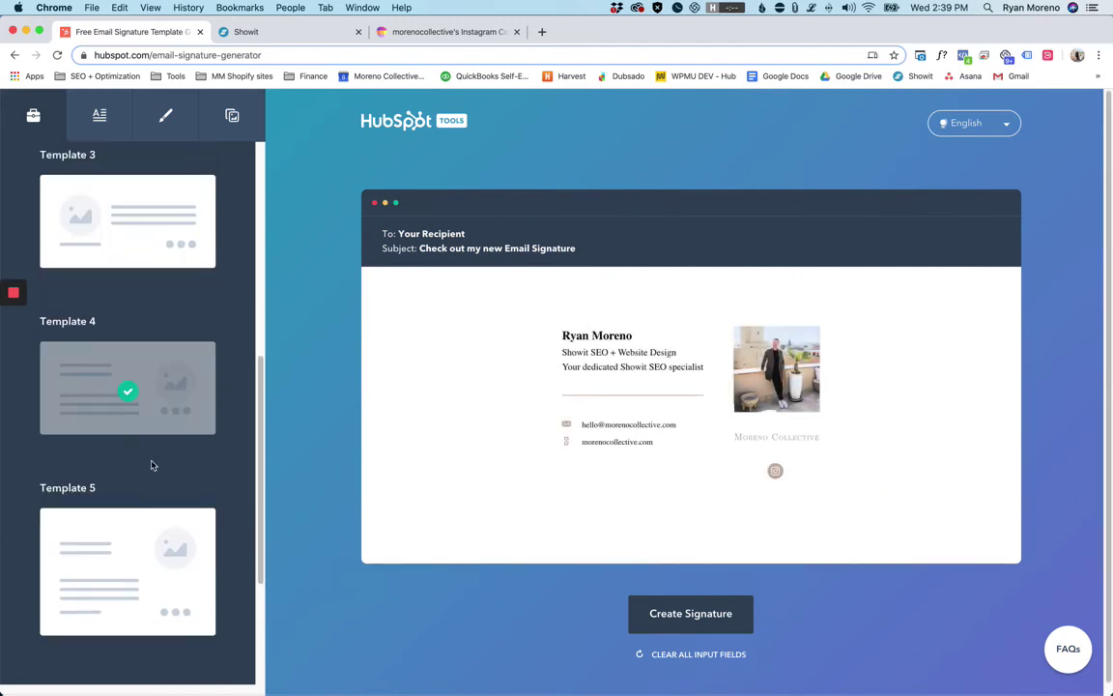
{"action": "scroll", "coordinate": [150, 482], "scroll_direction": "down", "scroll_amount": 3}
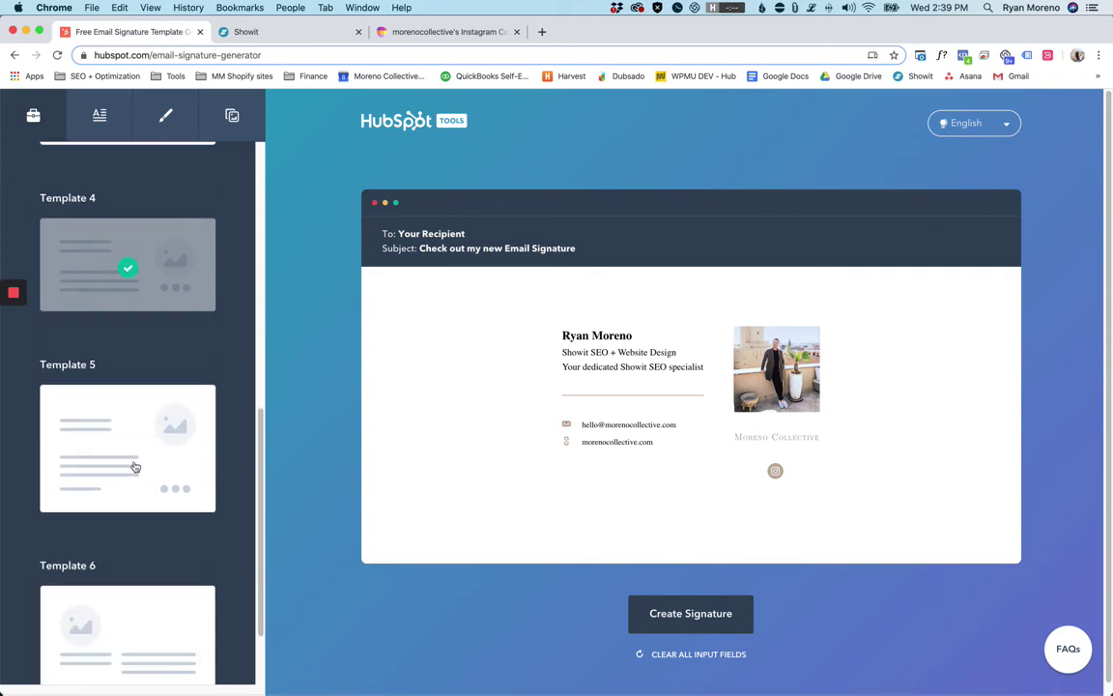
{"action": "left_click", "coordinate": [135, 470]}
{"action": "scroll", "coordinate": [144, 464], "scroll_direction": "up", "scroll_amount": 10}
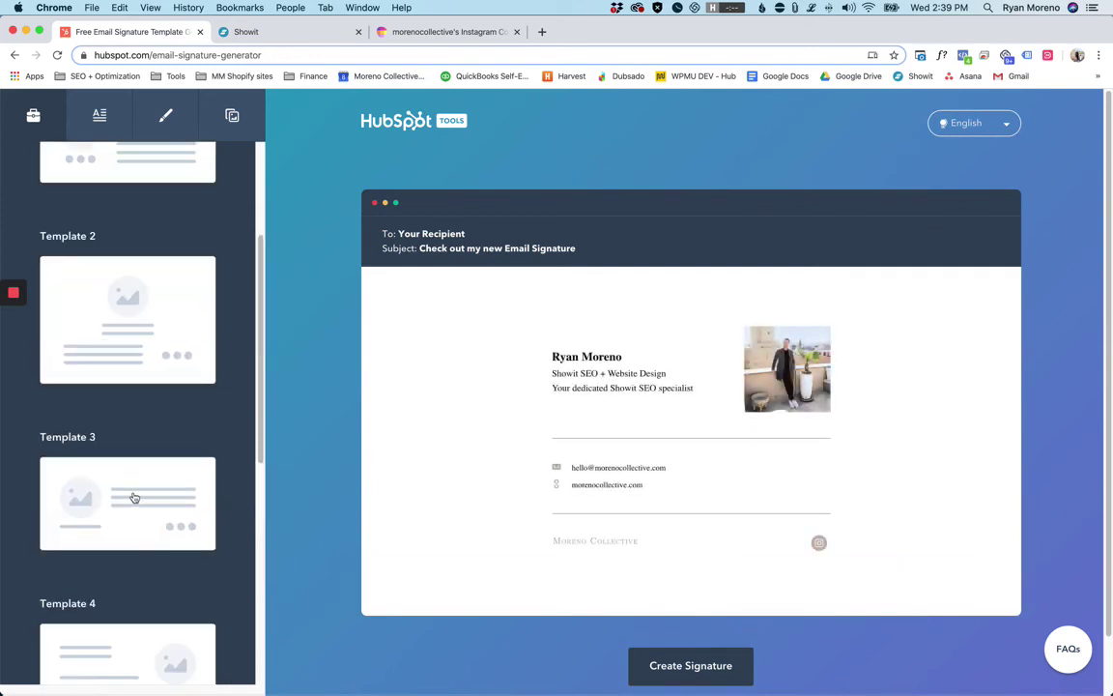
Step: Preview the signature again with Template 3, Template 1 and Template 2 in turn
{"action": "left_click", "coordinate": [136, 495]}
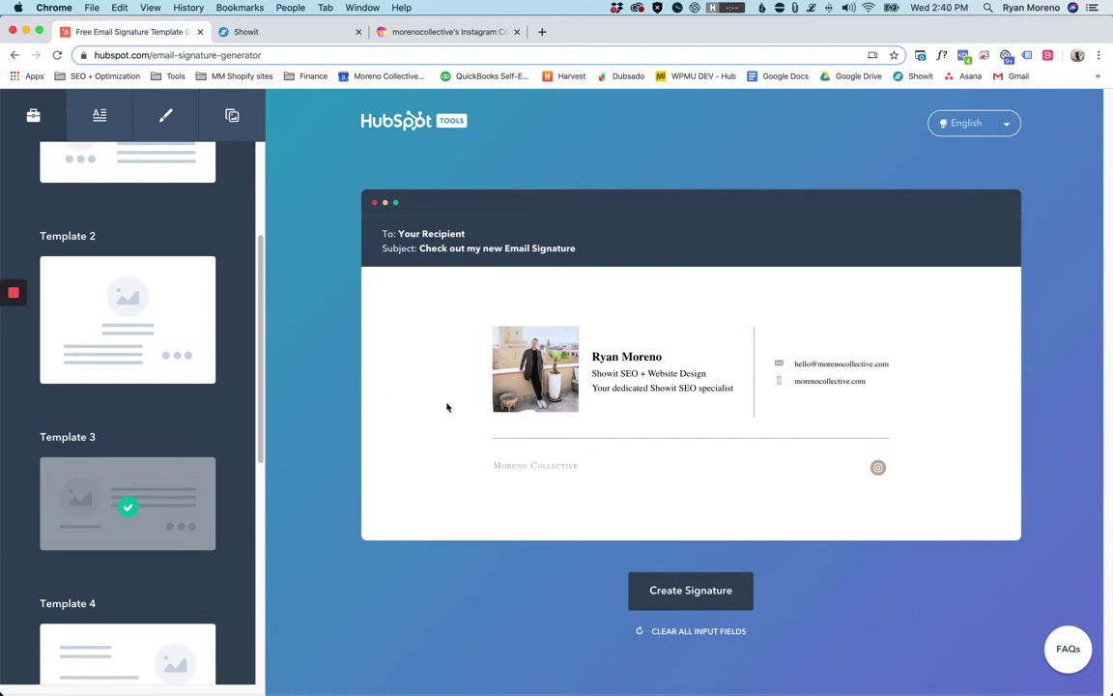
{"action": "scroll", "coordinate": [166, 330], "scroll_direction": "up", "scroll_amount": 4}
{"action": "left_click", "coordinate": [153, 334]}
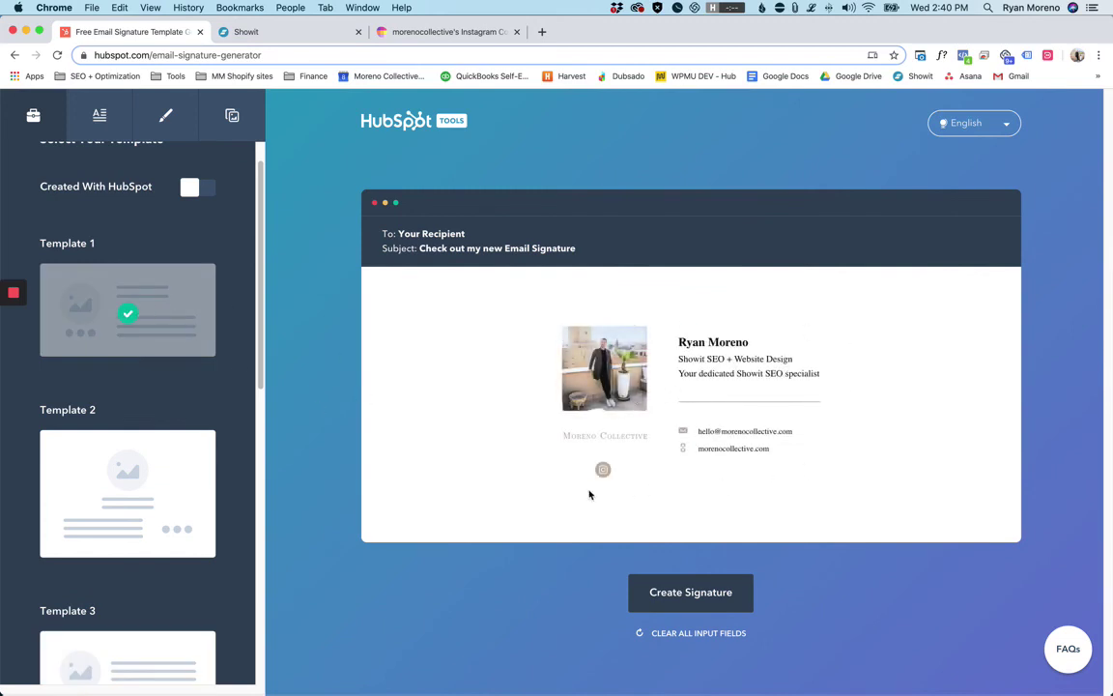
{"action": "scroll", "coordinate": [120, 392], "scroll_direction": "down", "scroll_amount": 2}
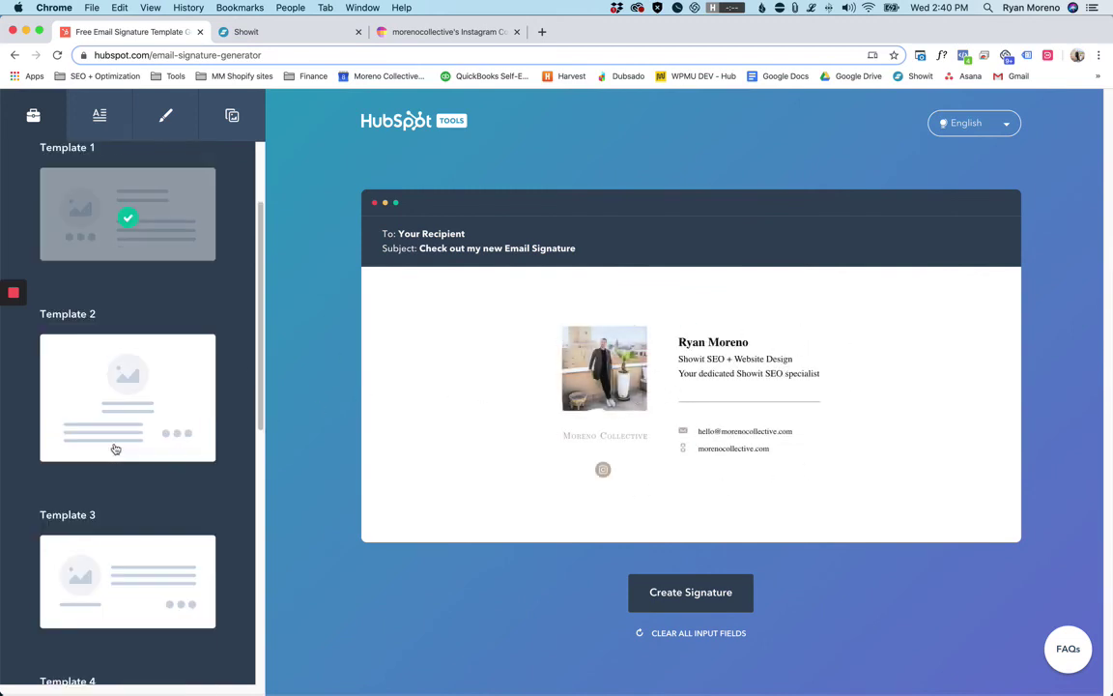
{"action": "left_click", "coordinate": [120, 340]}
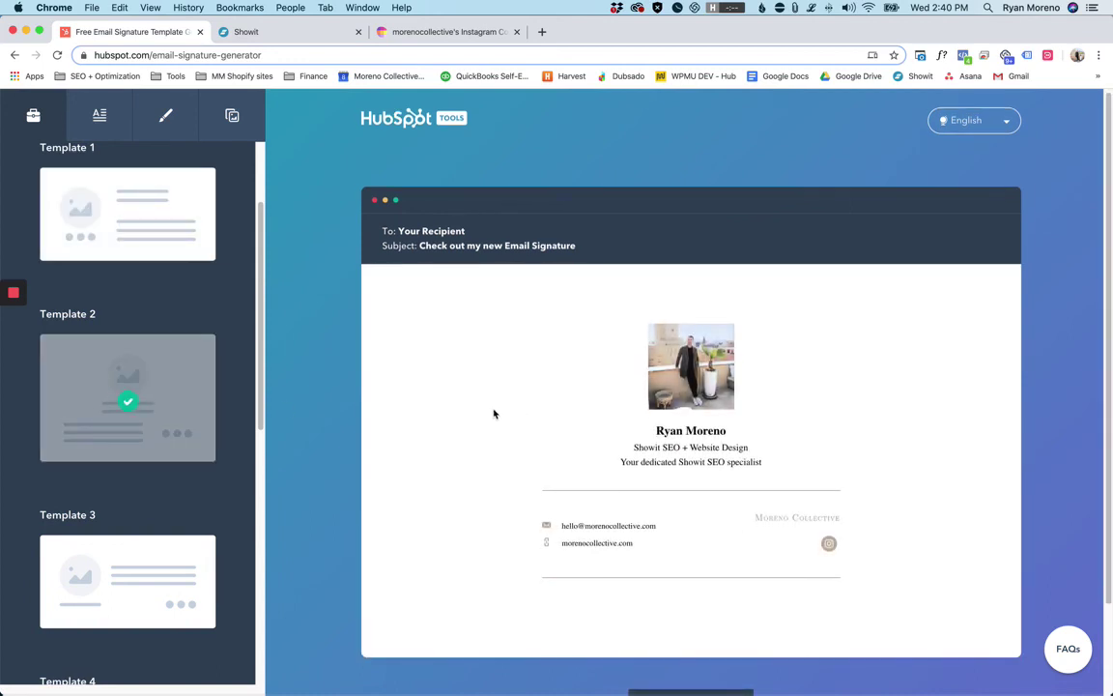
Step: Switch the signature layout to Template 4 and look over the remaining templates
{"action": "scroll", "coordinate": [529, 438], "scroll_direction": "down", "scroll_amount": 1}
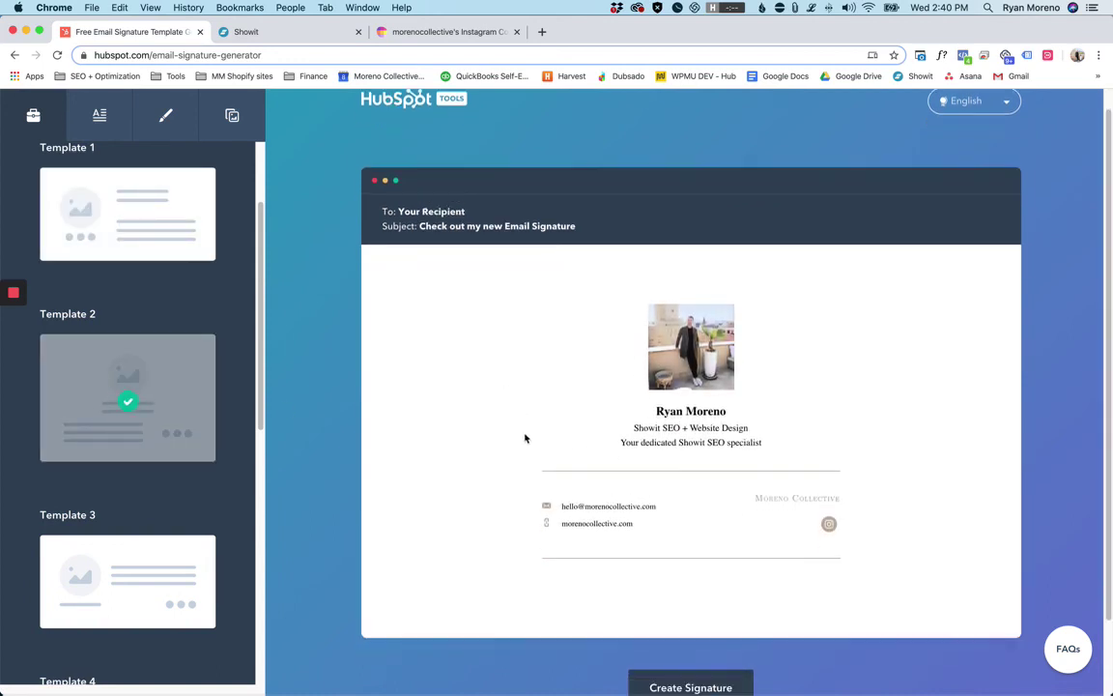
{"action": "scroll", "coordinate": [134, 512], "scroll_direction": "down", "scroll_amount": 3}
{"action": "left_click", "coordinate": [141, 525]}
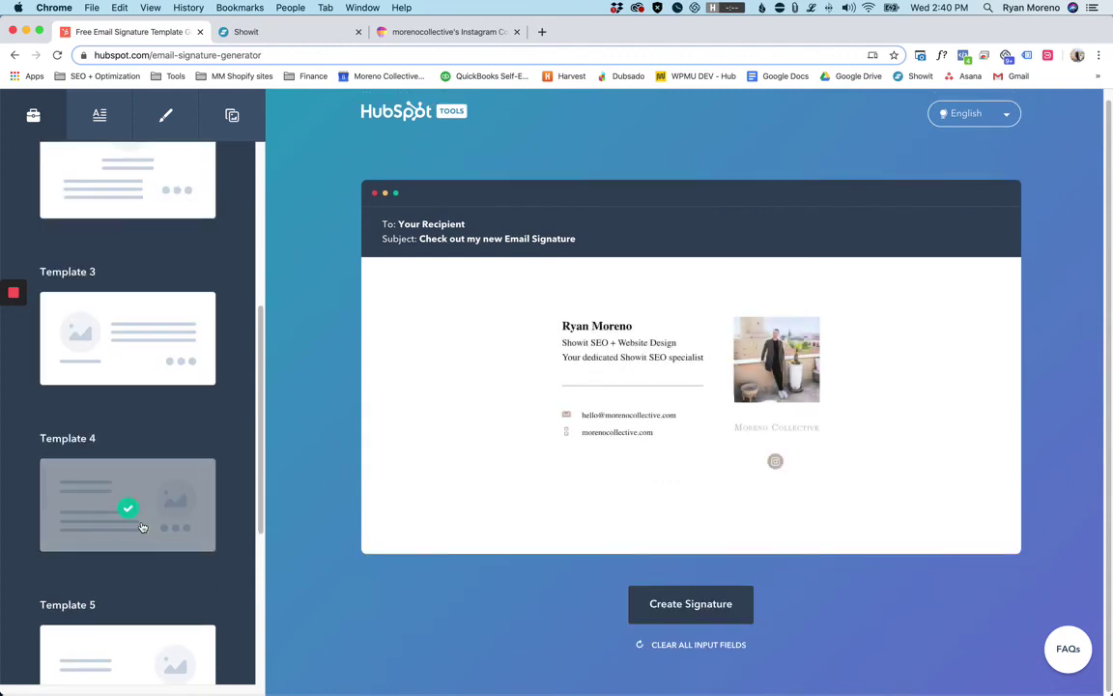
{"action": "scroll", "coordinate": [141, 527], "scroll_direction": "down", "scroll_amount": 3}
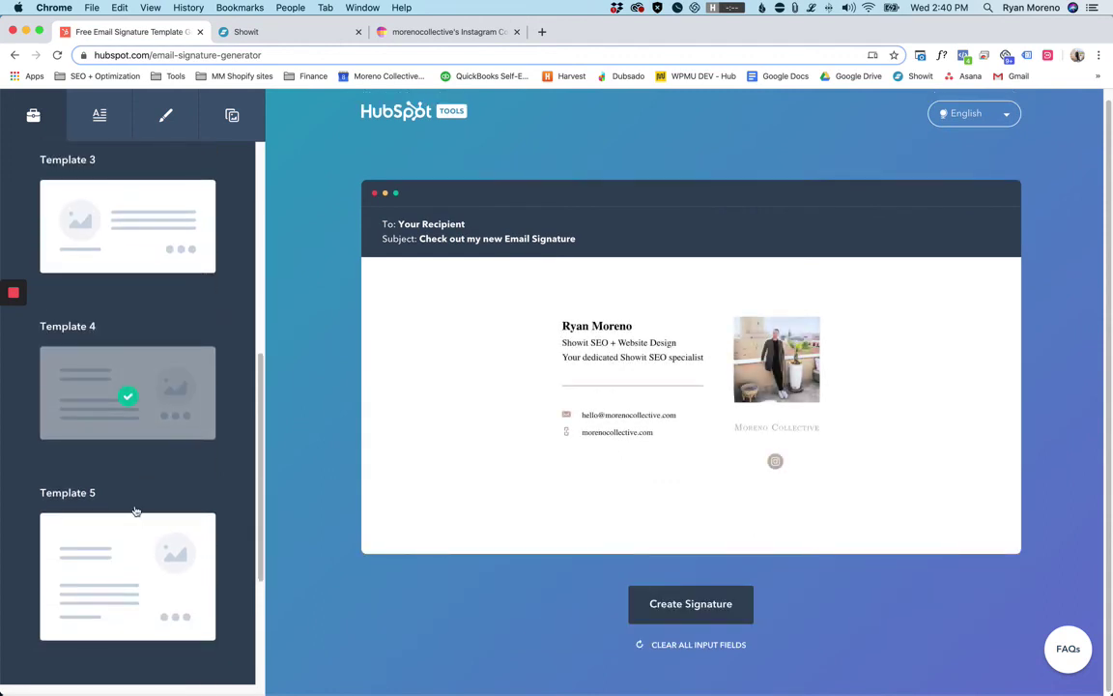